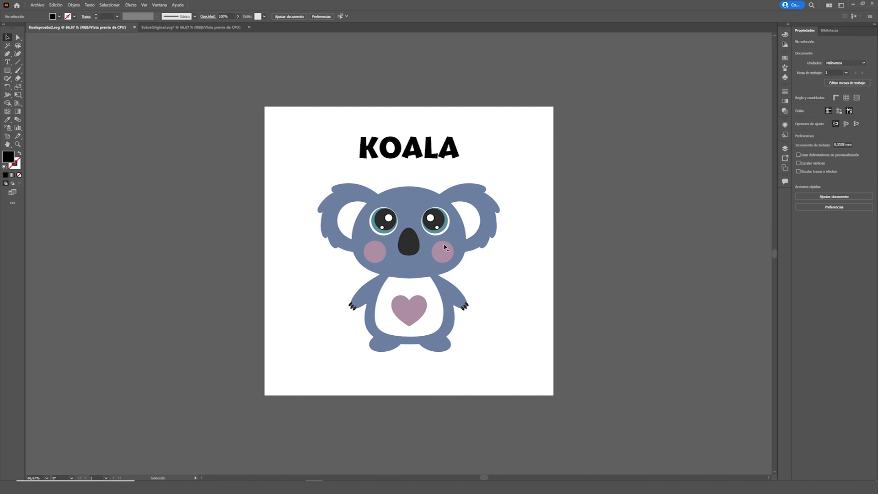
Inspect the grouped koala drawing and the KOALA title's font settings, then deselect
{"action": "left_click", "coordinate": [423, 235]}
{"action": "left_click", "coordinate": [436, 155]}
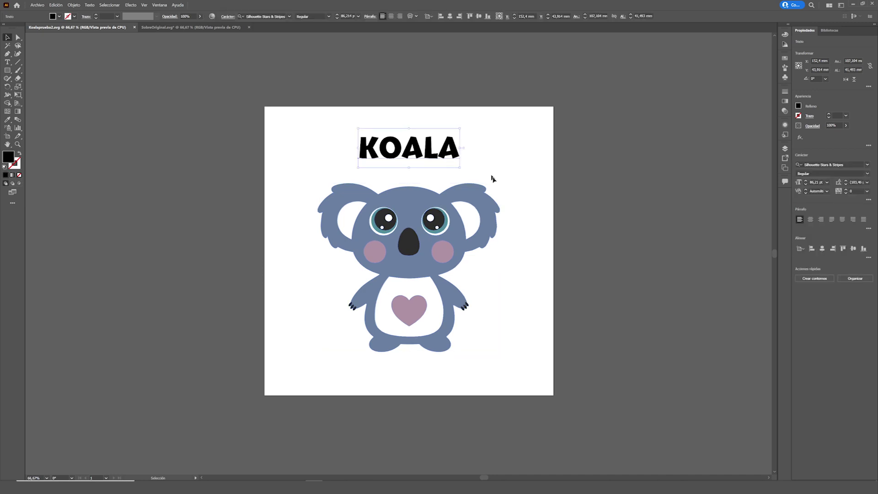
{"action": "left_click", "coordinate": [508, 202]}
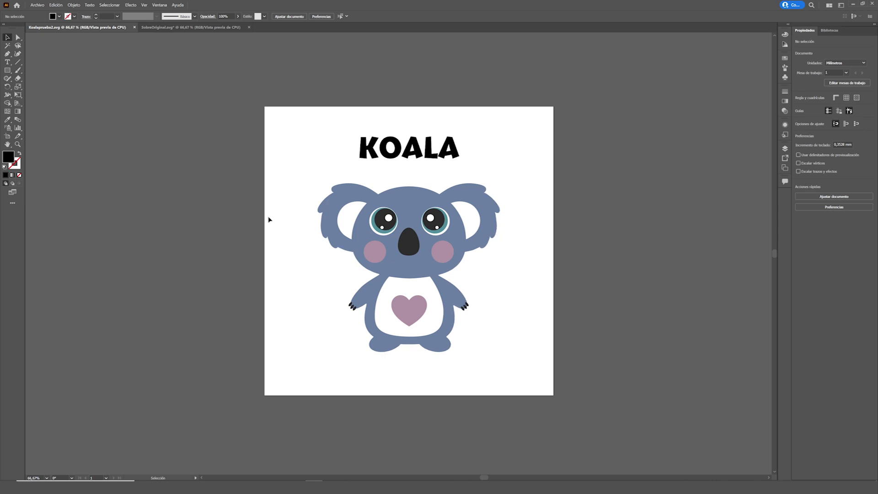
Start Export As with Autodesk RealDWG (*.DXF) as the file type
{"action": "left_click", "coordinate": [37, 5]}
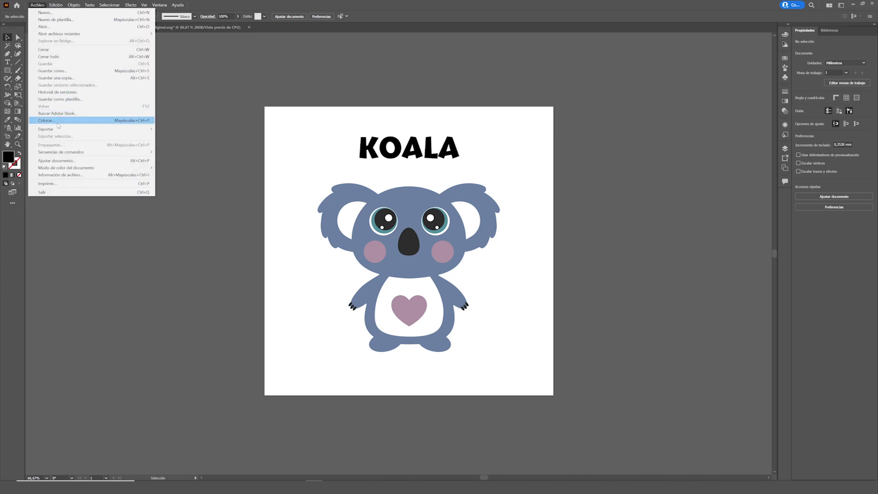
{"action": "mouse_move", "coordinate": [69, 129]}
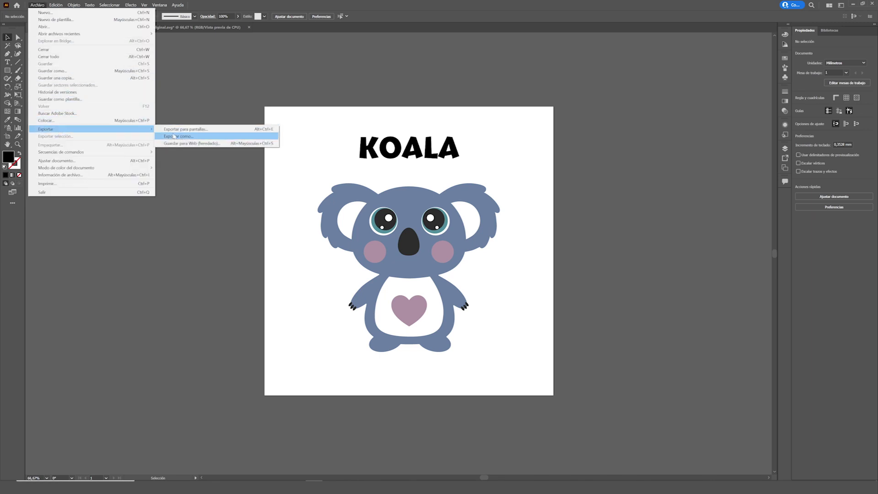
{"action": "left_click", "coordinate": [179, 139]}
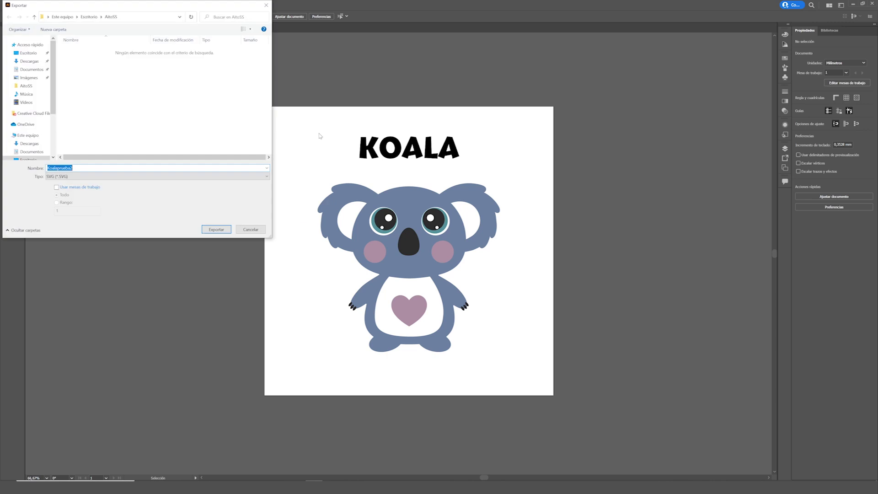
{"action": "left_click", "coordinate": [78, 177]}
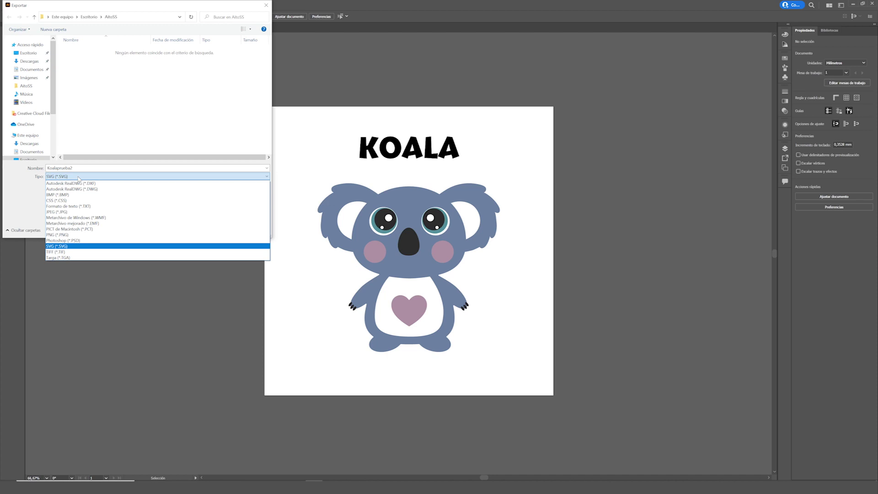
{"action": "left_click", "coordinate": [80, 183]}
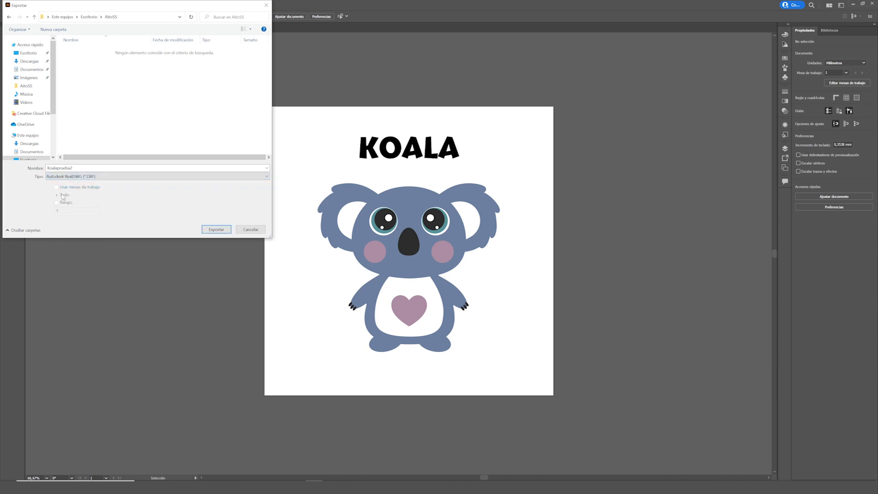
Rename the DXF export file to KoalaPrueba1
{"action": "double_click", "coordinate": [58, 168]}
{"action": "left_click", "coordinate": [58, 168]}
{"action": "key", "text": "shift+End"}
{"action": "type", "text": "Pr"}
Export the DXF for AutoCAD 2018, preserving appearance and converting text to outlines
{"action": "left_click", "coordinate": [218, 231]}
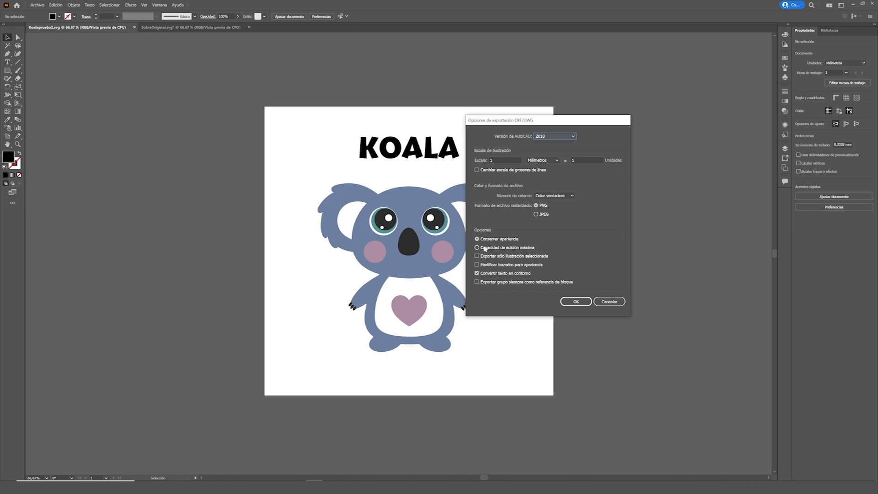
{"action": "left_click", "coordinate": [477, 248]}
{"action": "left_click", "coordinate": [479, 248]}
{"action": "left_click", "coordinate": [574, 302]}
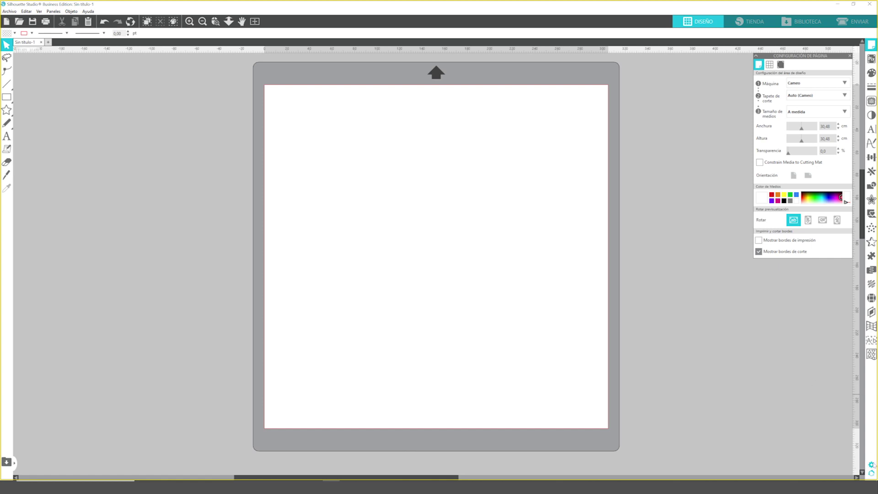
Open Silhouette Studio's Preferences with the gear icon
{"action": "left_click", "coordinate": [872, 465]}
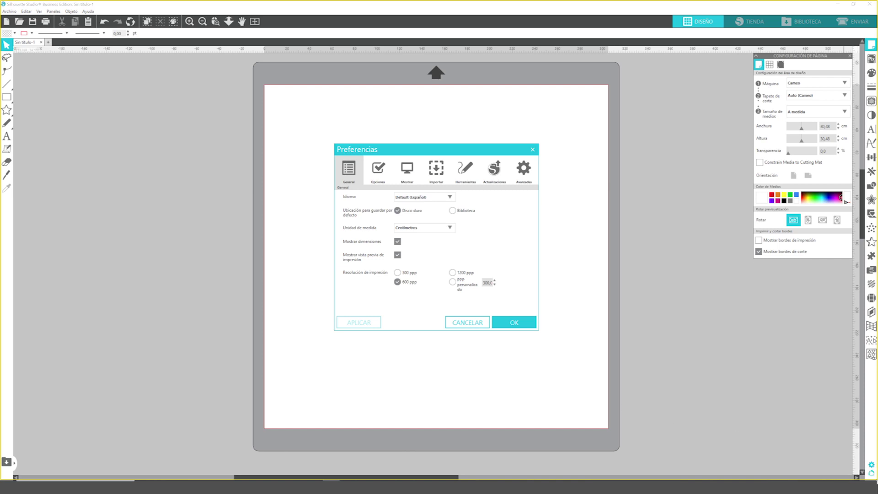
In Import preferences, set DXF files to open centred and confirm with OK
{"action": "left_click", "coordinate": [438, 172]}
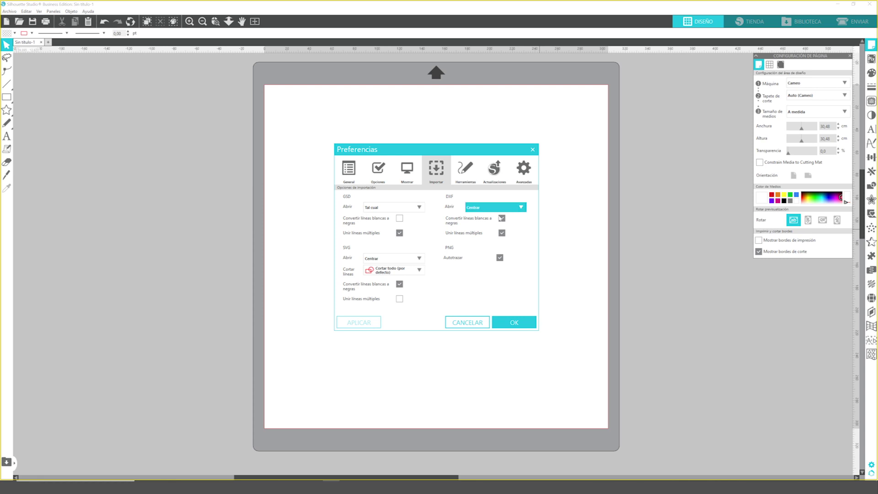
{"action": "left_click", "coordinate": [523, 208]}
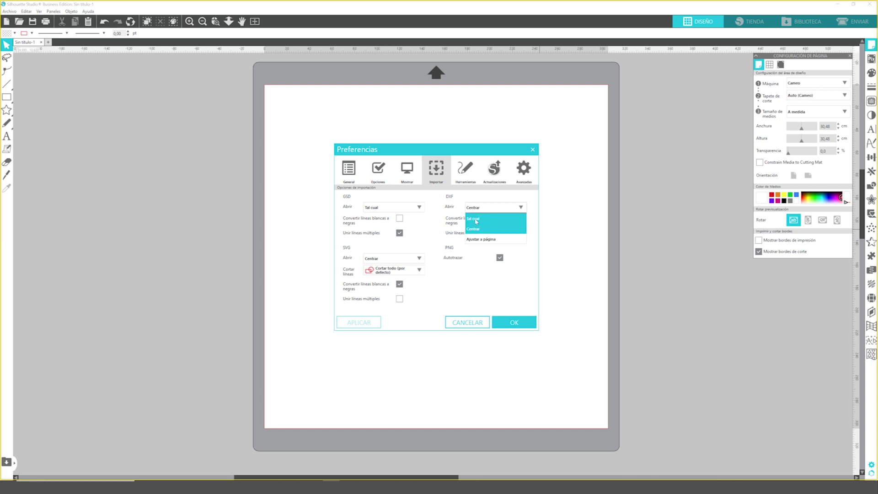
{"action": "left_click", "coordinate": [475, 228]}
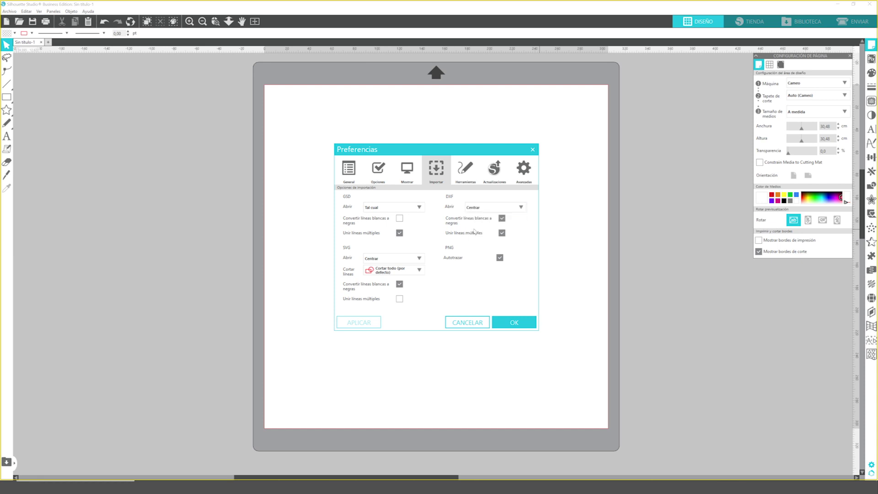
{"action": "left_click", "coordinate": [522, 209]}
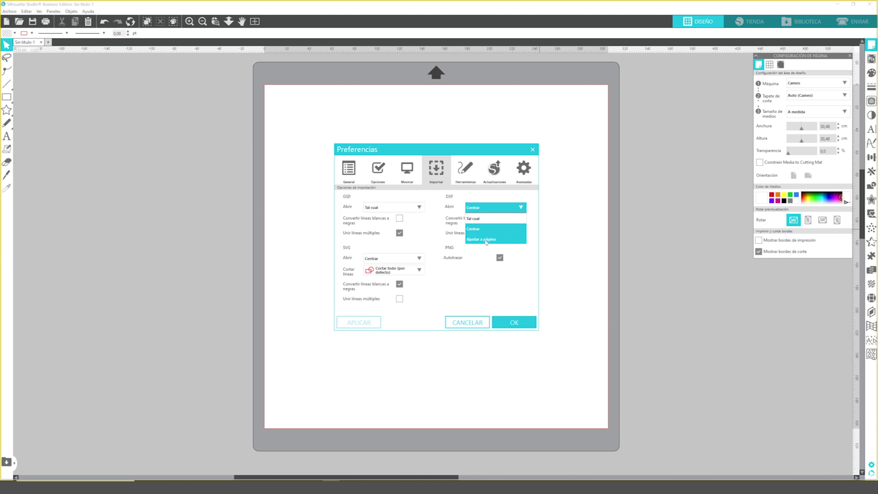
{"action": "left_click", "coordinate": [521, 209]}
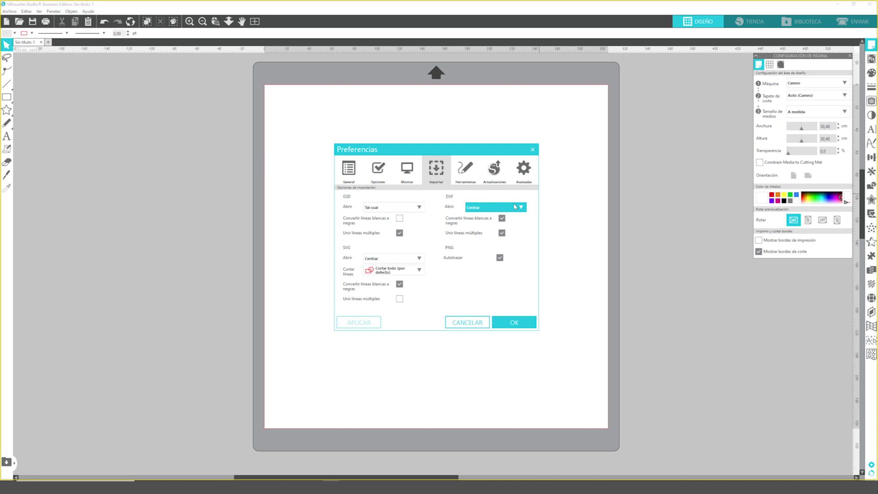
{"action": "left_click", "coordinate": [523, 323]}
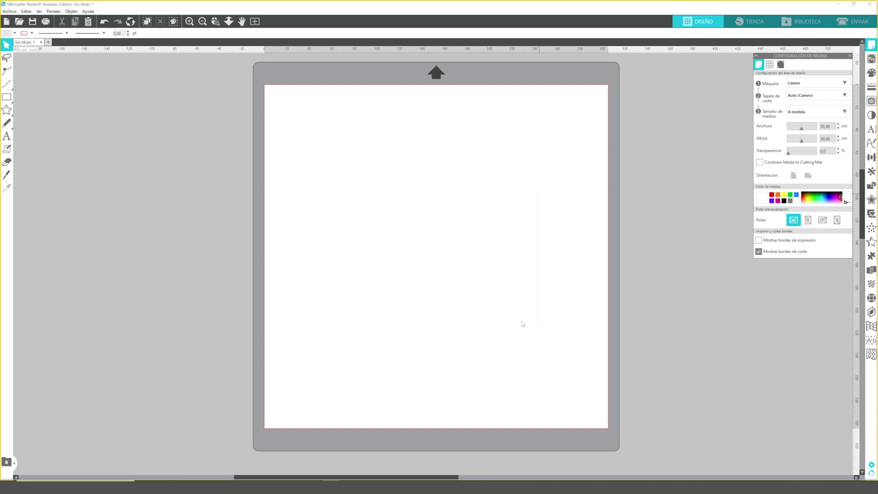
Open KoalaPrueba1.dxf from the AitoSS folder
{"action": "left_click", "coordinate": [19, 22]}
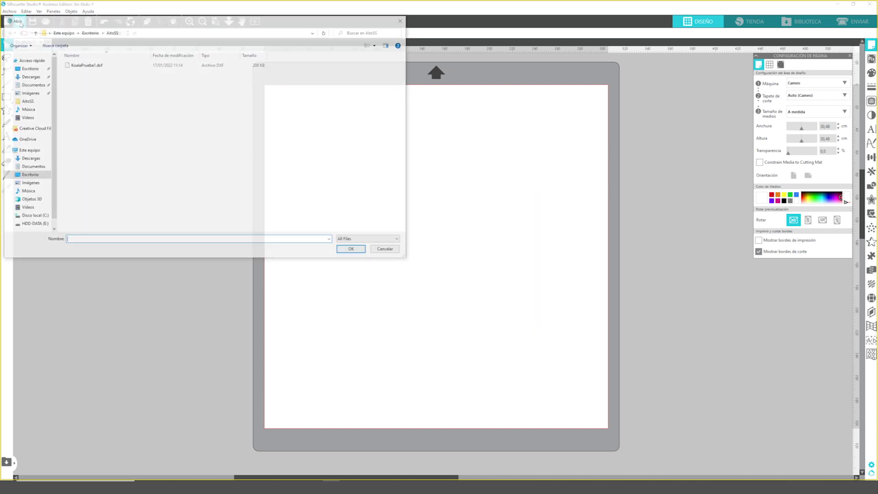
{"action": "double_click", "coordinate": [84, 65]}
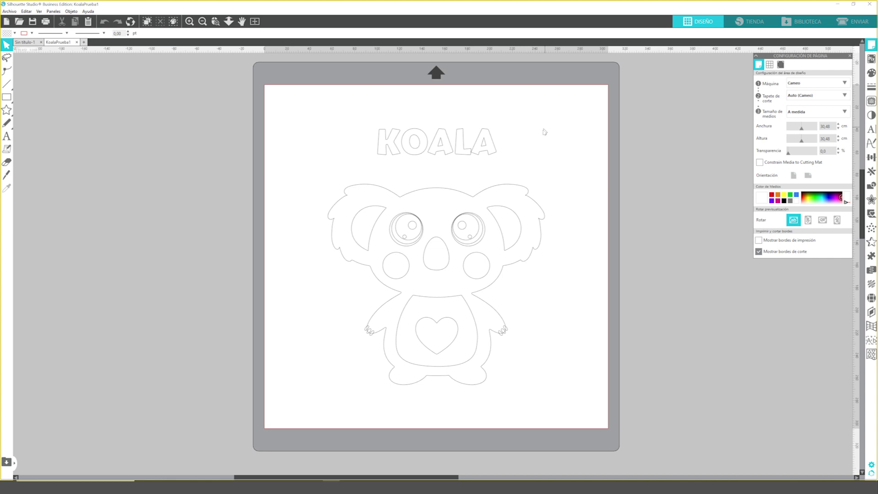
Fill the marquee-selected KOALA letters black and combine them into one compound path
{"action": "left_click", "coordinate": [872, 73]}
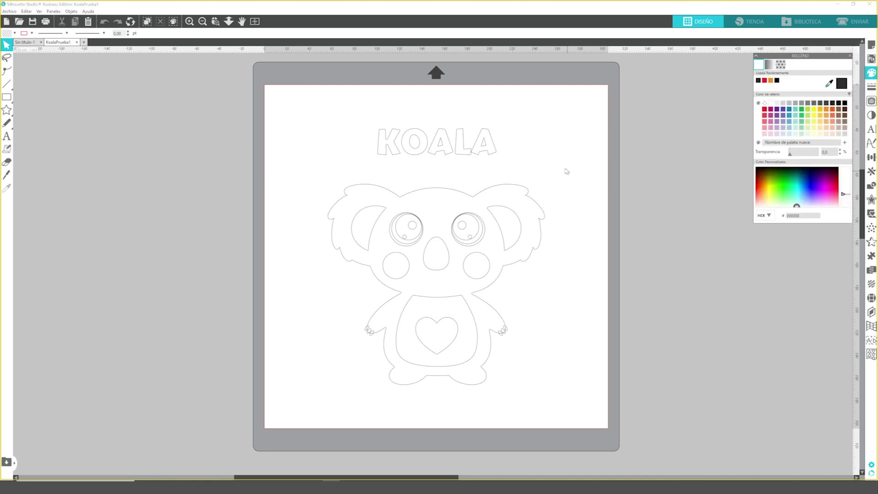
{"action": "left_click_drag", "start_coordinate": [568, 98], "coordinate": [354, 173]}
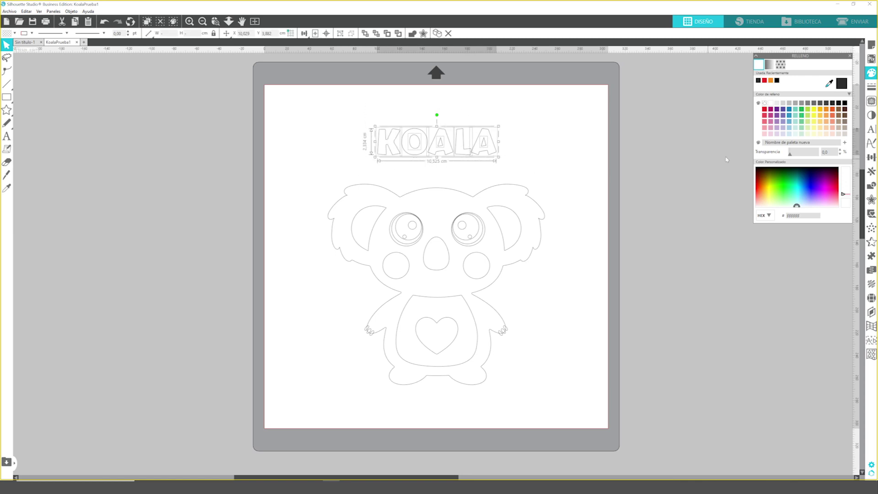
{"action": "left_click", "coordinate": [839, 104]}
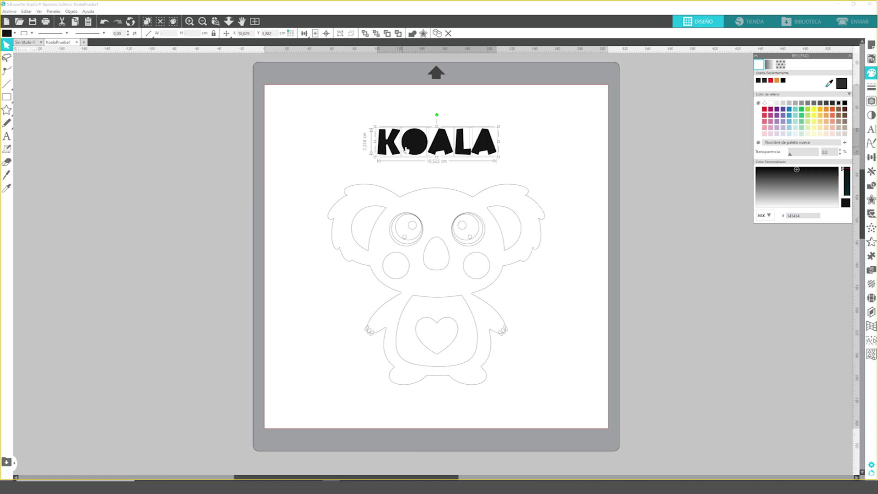
{"action": "right_click", "coordinate": [446, 141]}
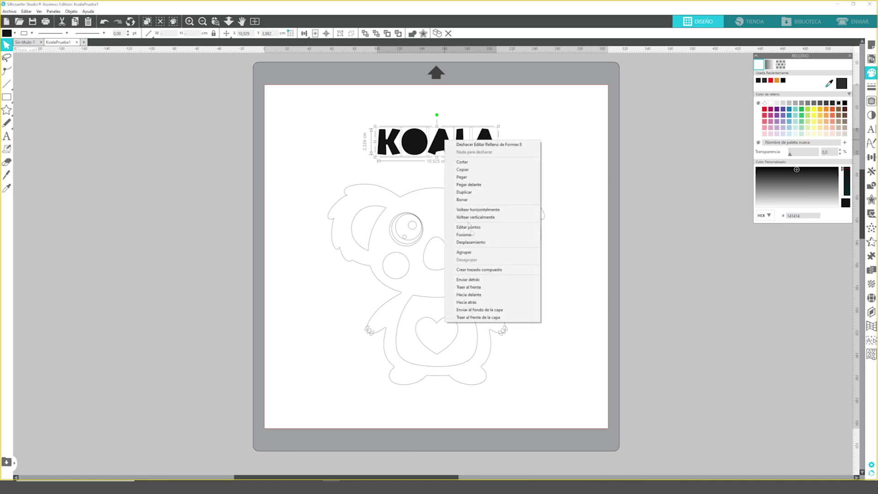
{"action": "left_click", "coordinate": [476, 269]}
{"action": "left_click", "coordinate": [560, 144]}
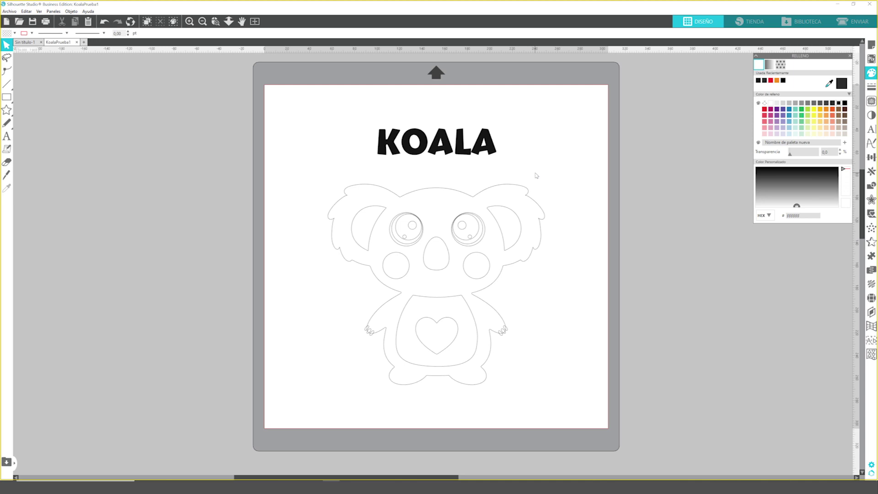
Select the imported koala outline to inspect it, then deselect
{"action": "left_click", "coordinate": [514, 186]}
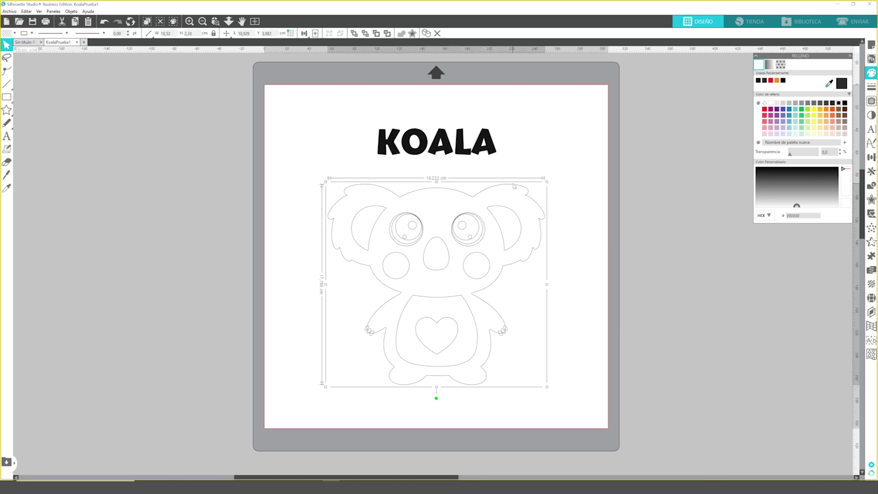
{"action": "left_click", "coordinate": [536, 147]}
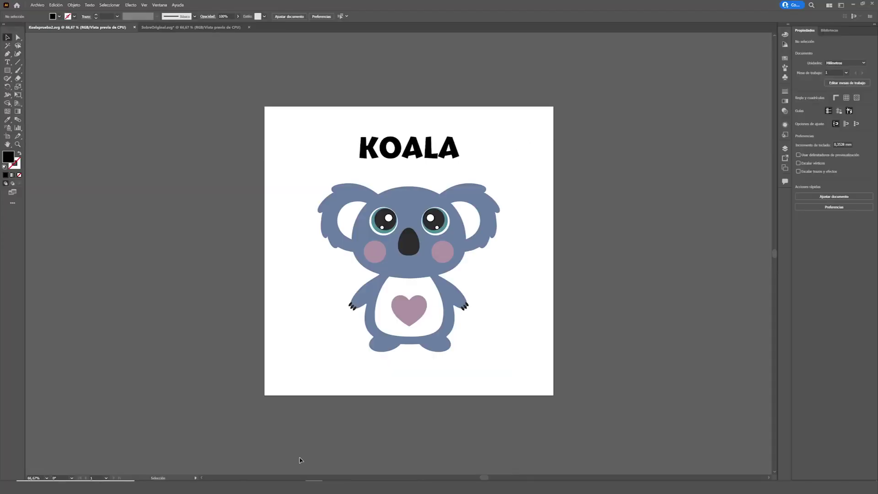
Save the artwork on the computer as KoalaPrueba2.svg, using artboards
{"action": "left_click", "coordinate": [37, 4]}
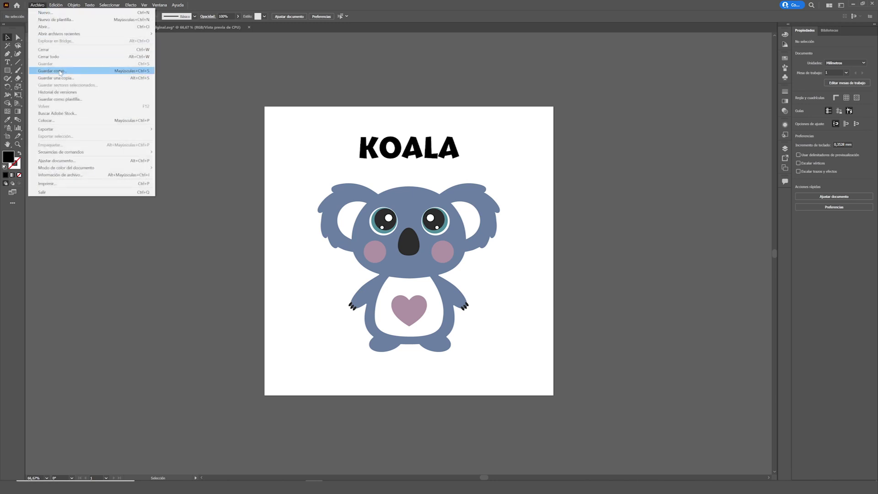
{"action": "left_click", "coordinate": [61, 72]}
{"action": "left_click", "coordinate": [492, 314]}
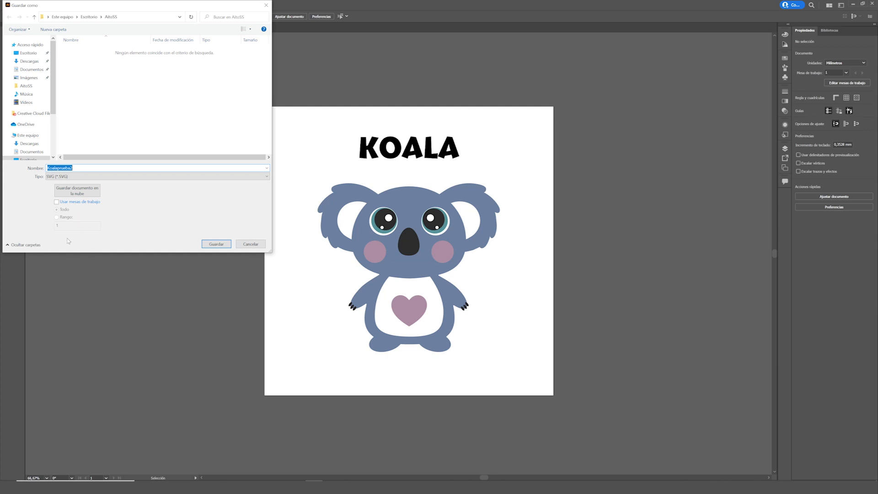
{"action": "left_click", "coordinate": [57, 202]}
{"action": "left_click", "coordinate": [216, 243]}
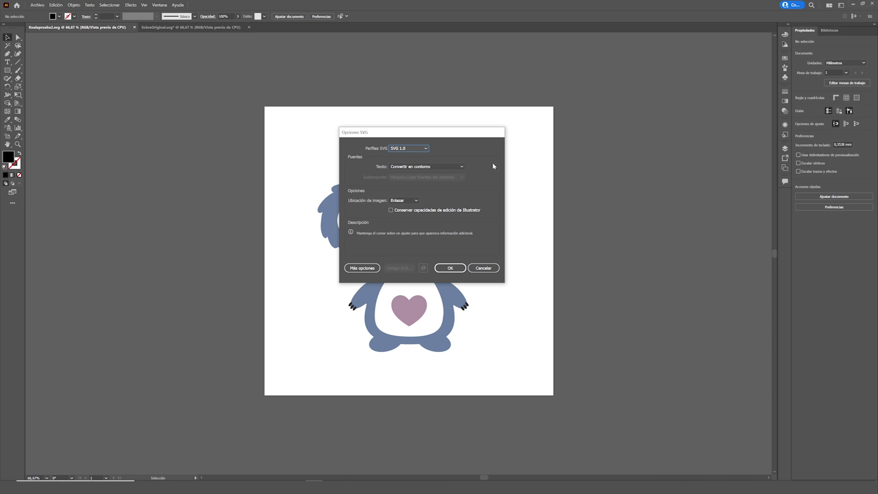
Set SVG text to SVG, font subsetting to None, and image location to Link
{"action": "left_click", "coordinate": [461, 167]}
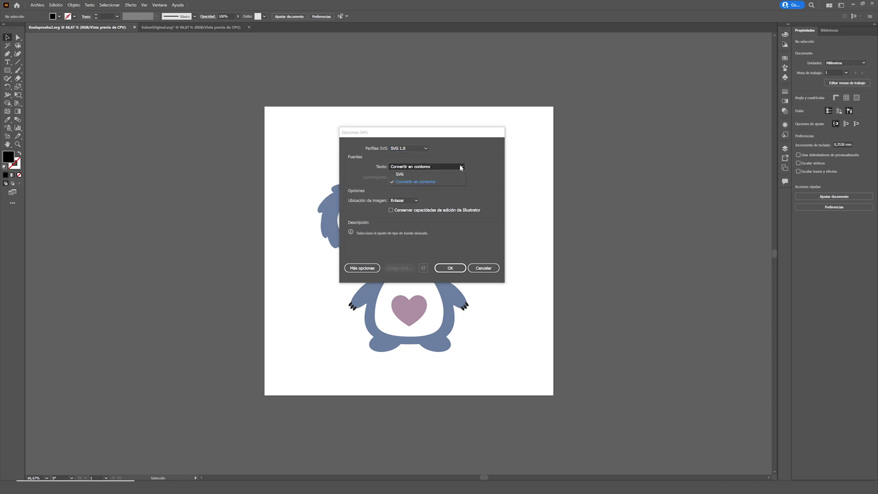
{"action": "left_click", "coordinate": [406, 175]}
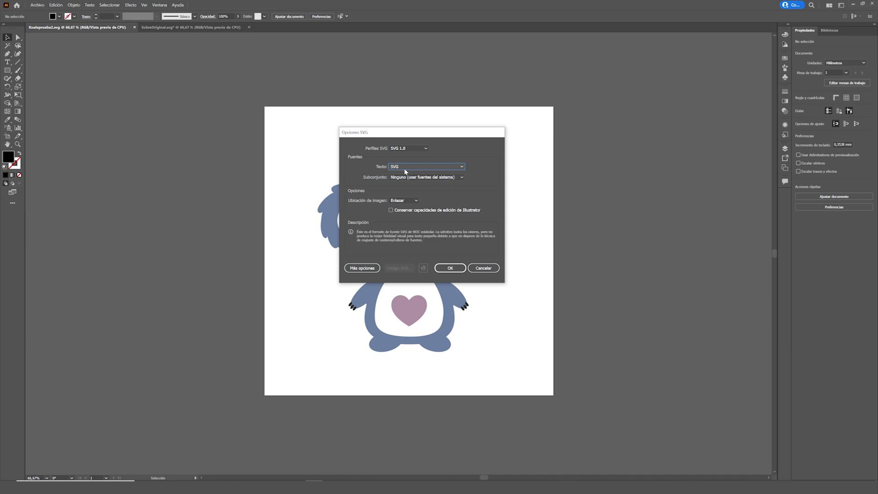
{"action": "left_click", "coordinate": [405, 168]}
{"action": "left_click", "coordinate": [449, 180]}
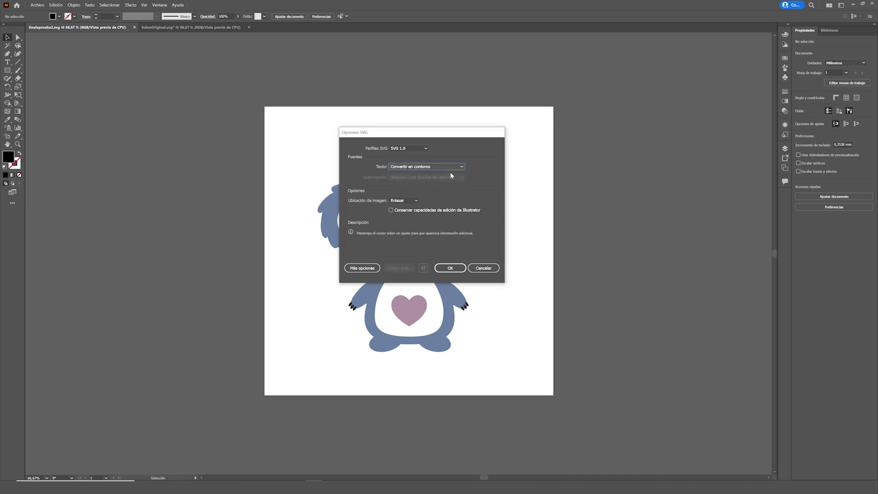
{"action": "left_click", "coordinate": [462, 166]}
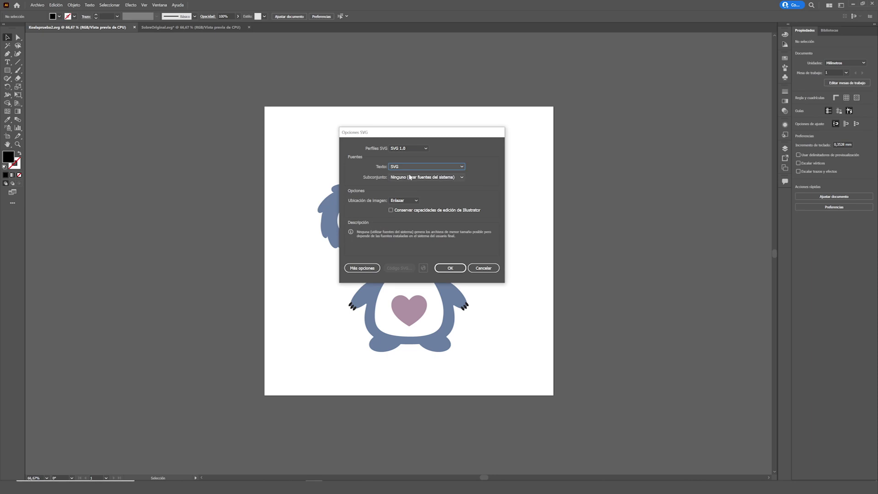
{"action": "left_click", "coordinate": [462, 178]}
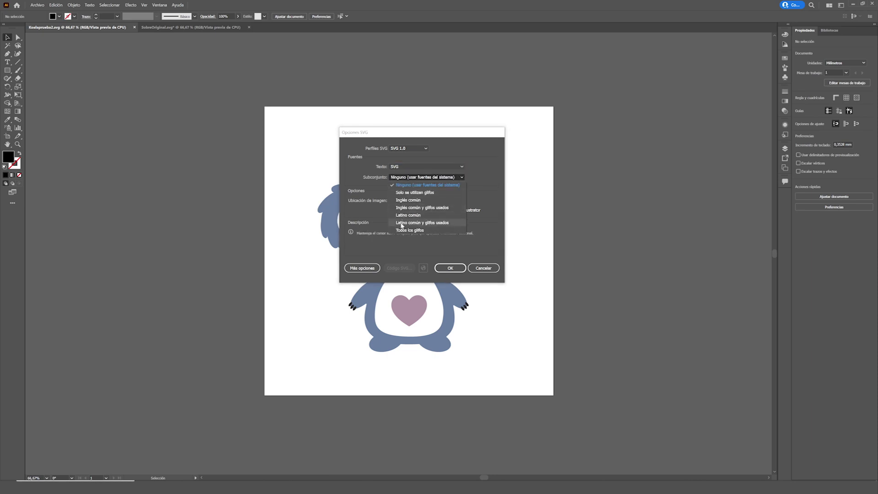
{"action": "left_click", "coordinate": [485, 165]}
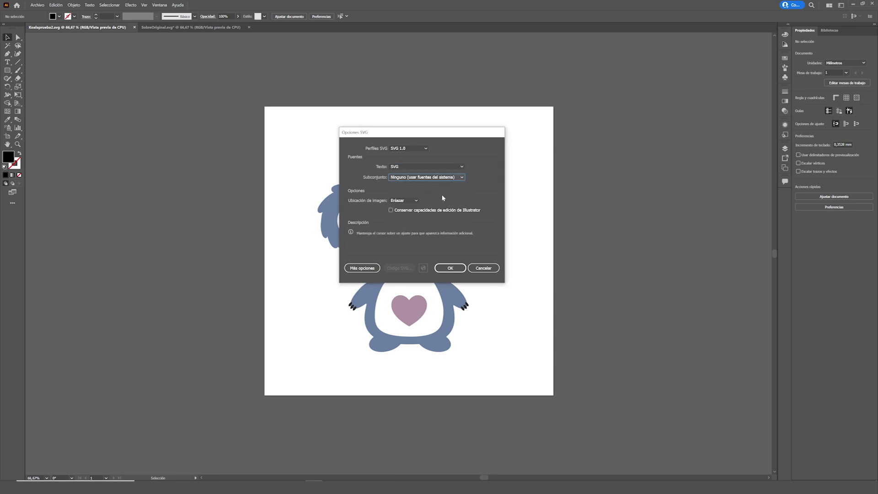
{"action": "mouse_move", "coordinate": [404, 201]}
{"action": "left_click", "coordinate": [416, 201]}
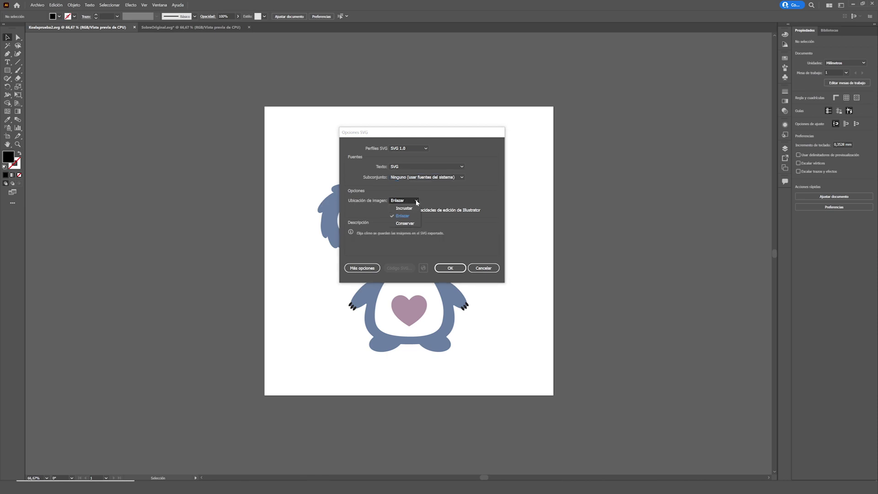
{"action": "left_click", "coordinate": [406, 217]}
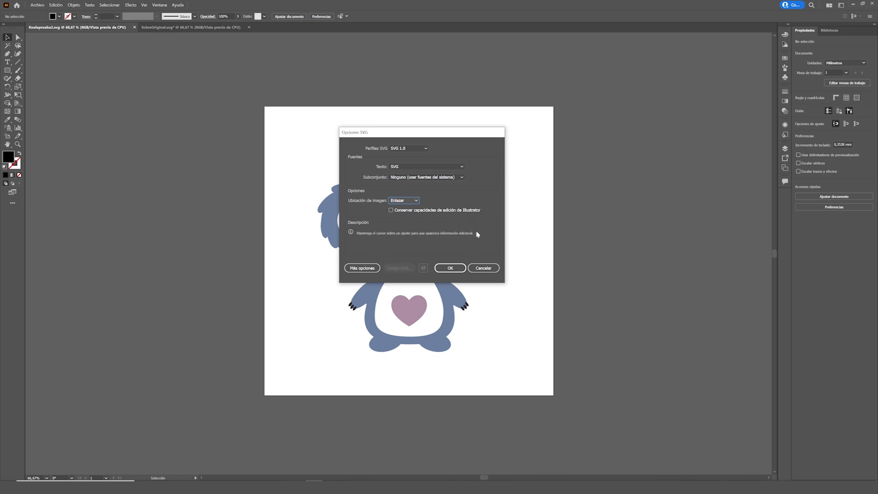
Confirm the SVG options, then keep Silhouette's SVG imports centred with all lines cut
{"action": "left_click", "coordinate": [451, 269]}
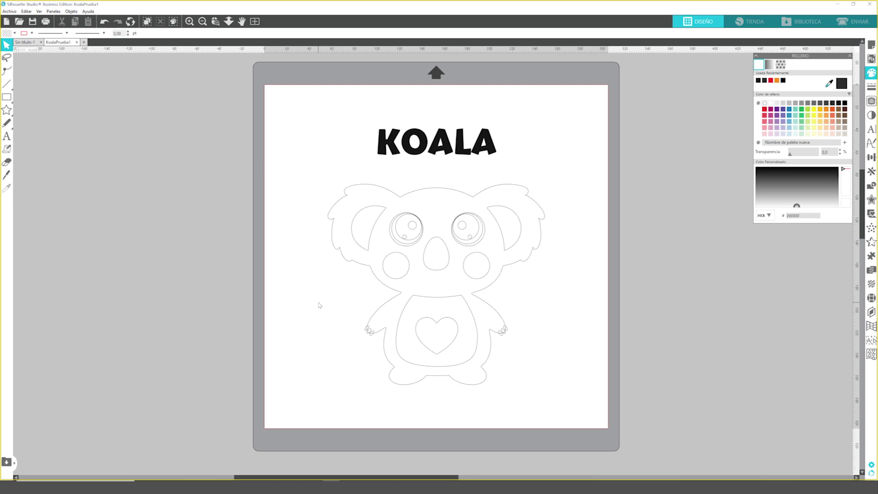
{"action": "left_click", "coordinate": [872, 465]}
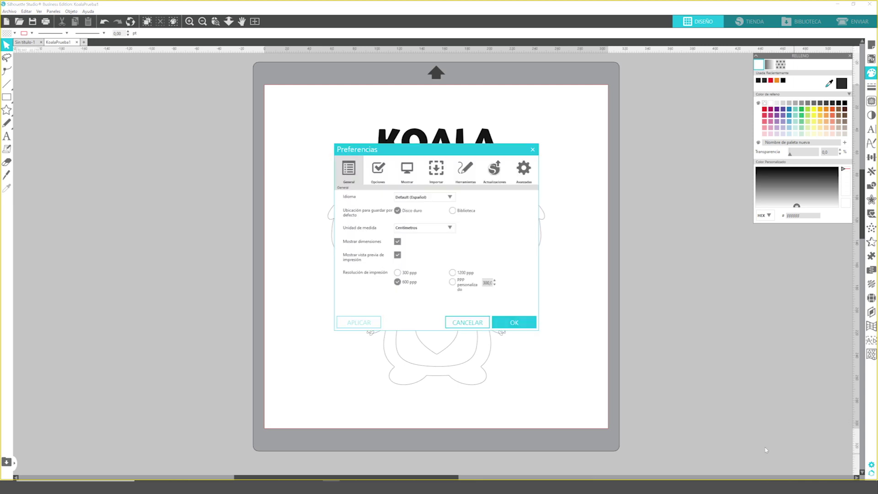
{"action": "left_click", "coordinate": [441, 173]}
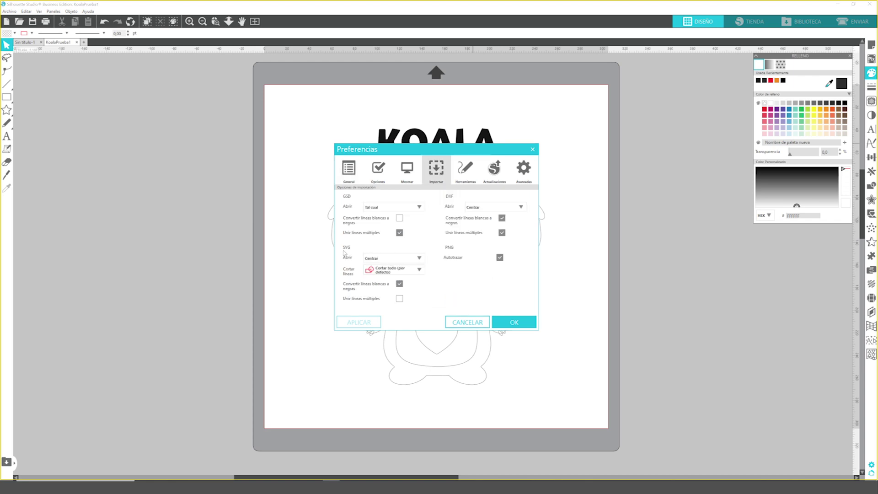
{"action": "left_click", "coordinate": [389, 258]}
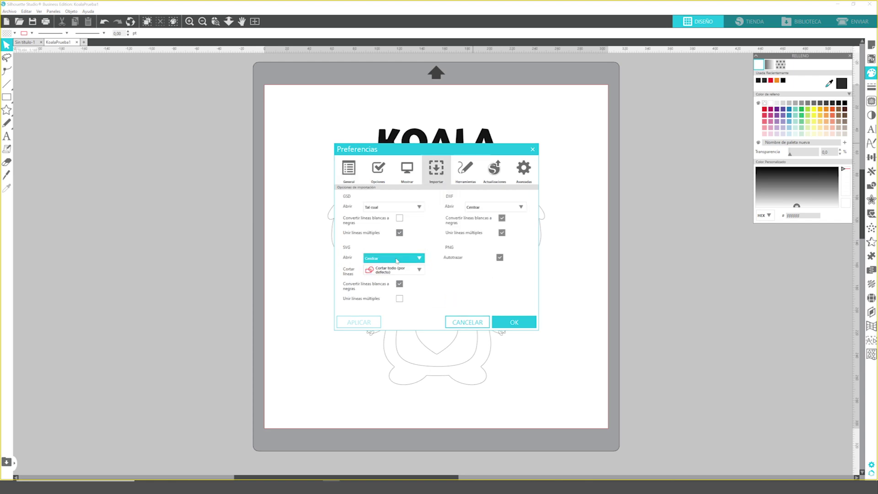
{"action": "left_click", "coordinate": [404, 261]}
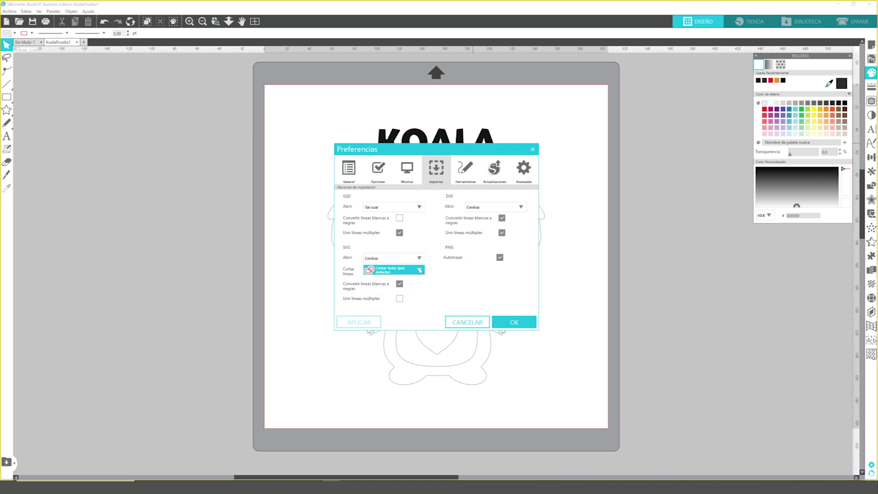
{"action": "left_click", "coordinate": [418, 271]}
{"action": "left_click", "coordinate": [416, 281]}
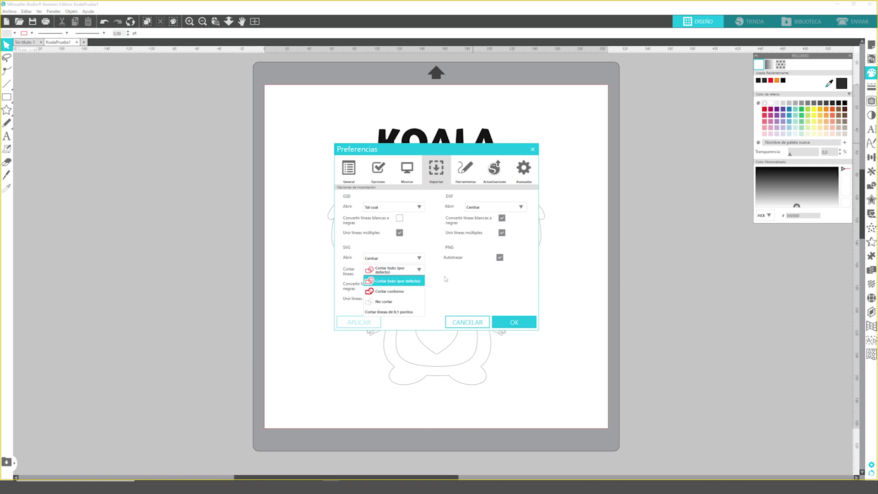
{"action": "left_click", "coordinate": [410, 282]}
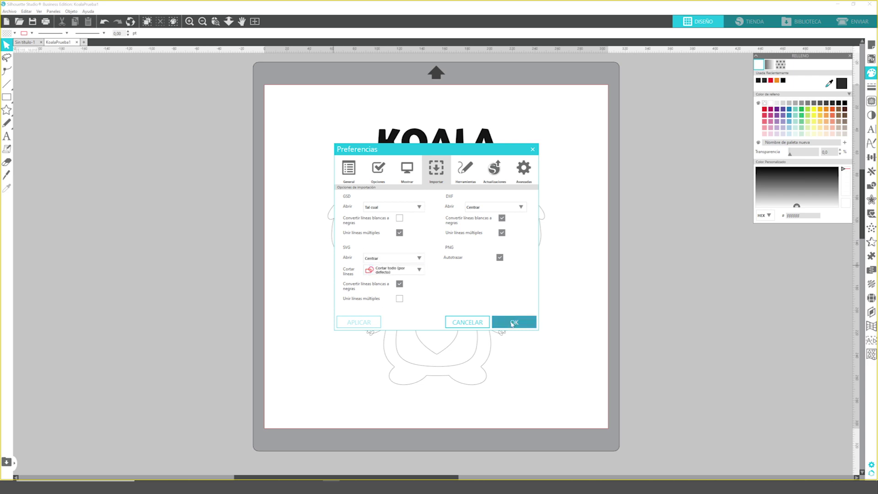
Close the preferences and open the KoalaPrueba2-01 SVG file
{"action": "left_click", "coordinate": [513, 323]}
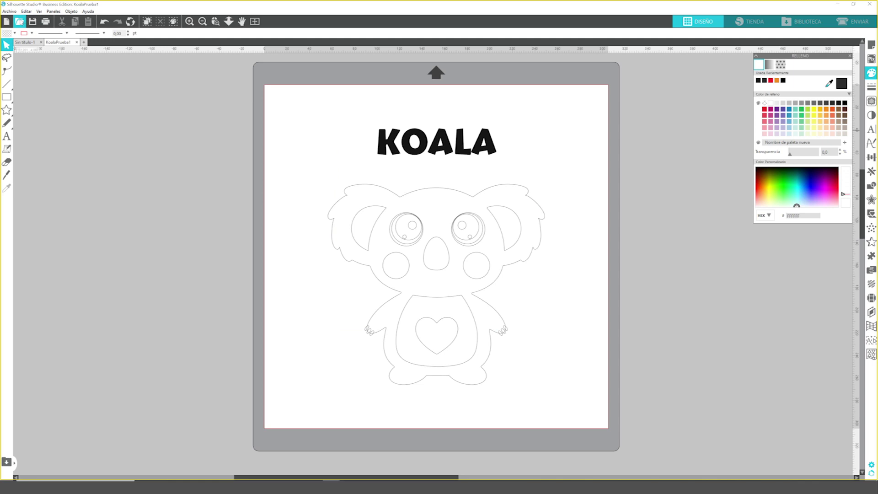
{"action": "left_click", "coordinate": [20, 22]}
{"action": "double_click", "coordinate": [83, 73]}
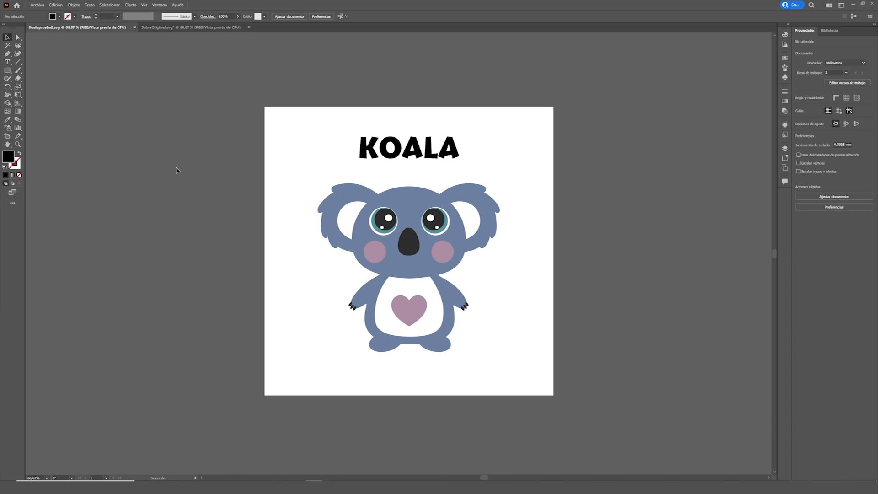
Save the design on the computer as Koalaprueba3 in Adobe Illustrator (*.AI) format
{"action": "left_click", "coordinate": [35, 6]}
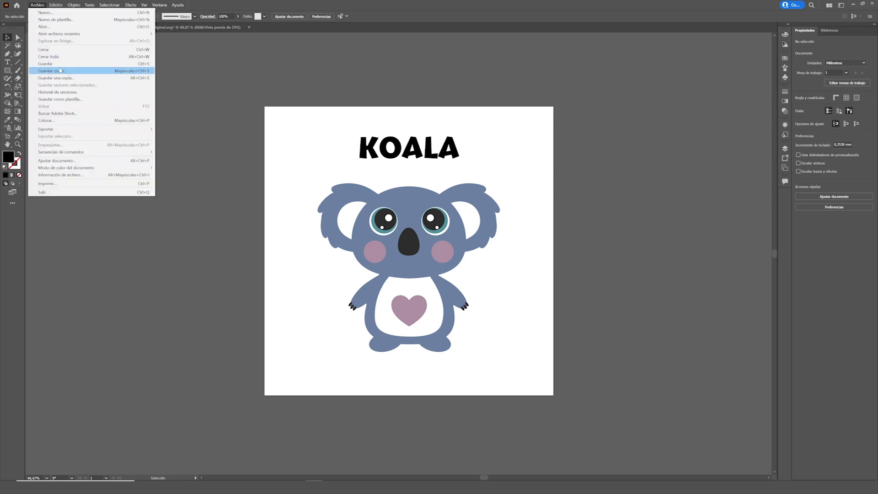
{"action": "left_click", "coordinate": [61, 72]}
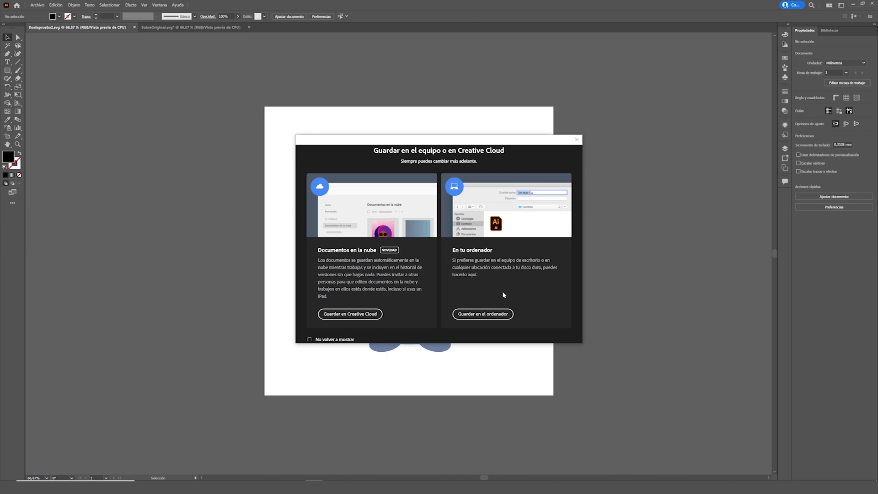
{"action": "left_click", "coordinate": [500, 314]}
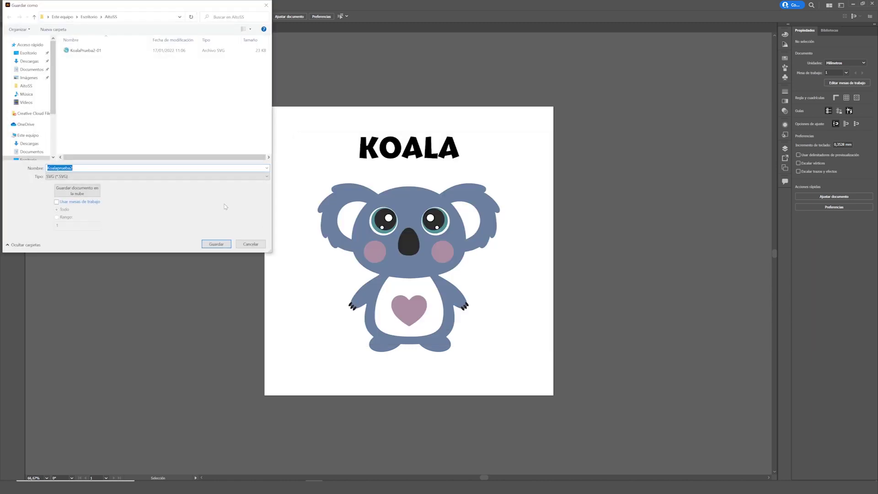
{"action": "left_click", "coordinate": [68, 168]}
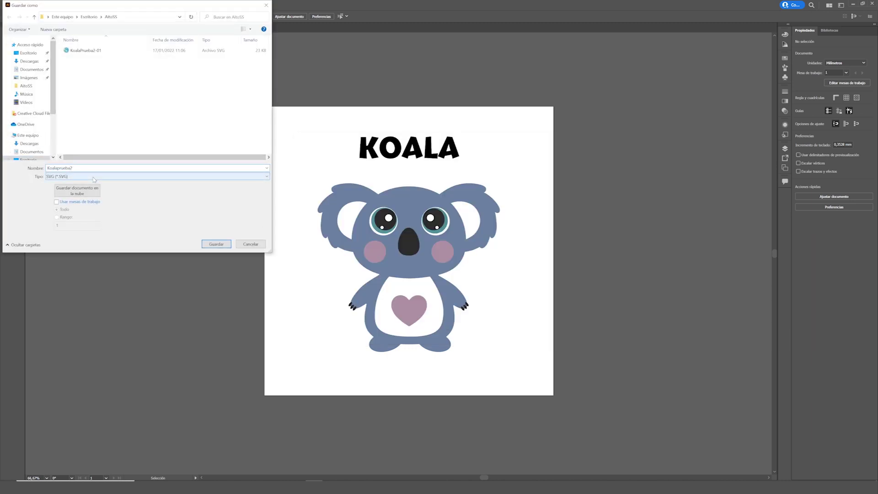
{"action": "key", "text": "BackSpace"}
{"action": "type", "text": "3"}
{"action": "left_click", "coordinate": [64, 178]}
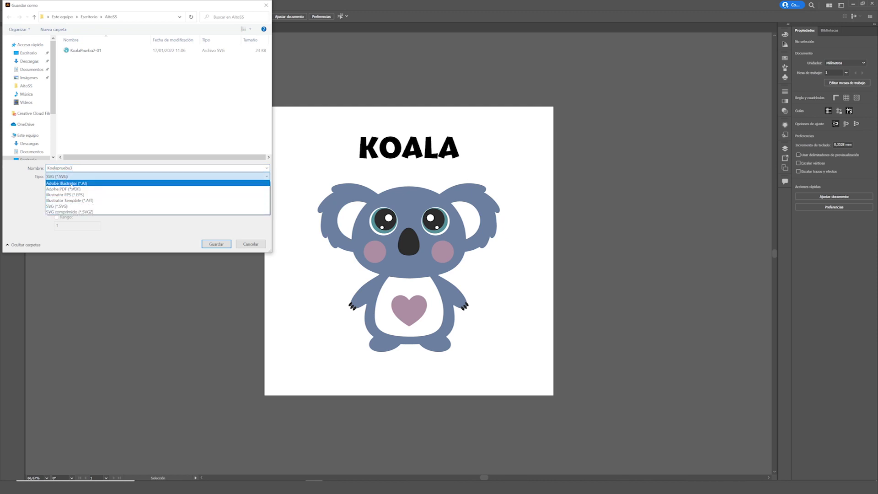
{"action": "left_click", "coordinate": [72, 183]}
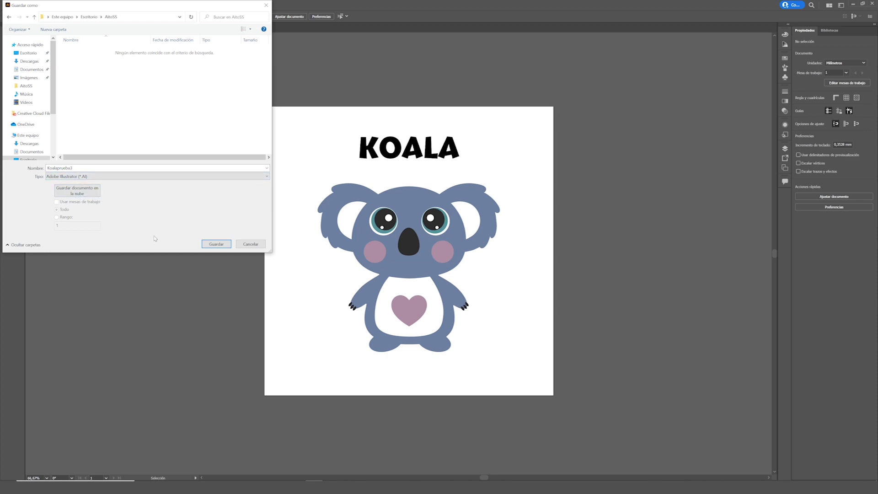
{"action": "left_click", "coordinate": [216, 244]}
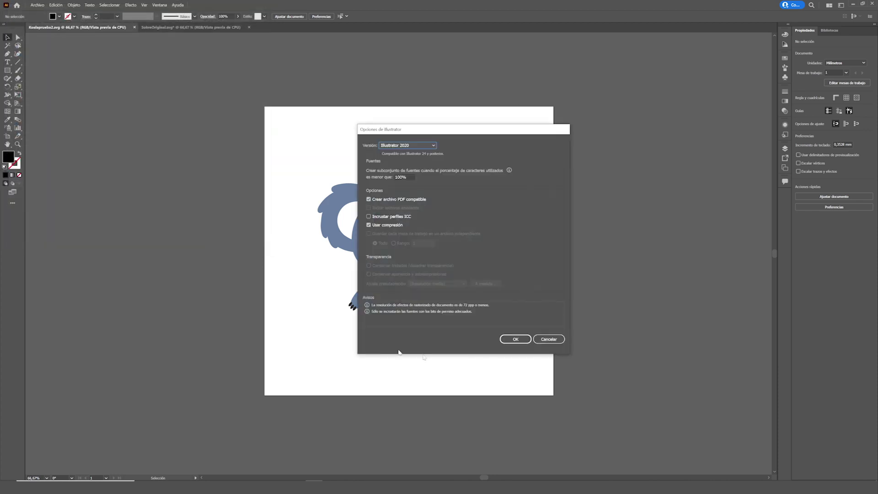
{"action": "left_click", "coordinate": [515, 339]}
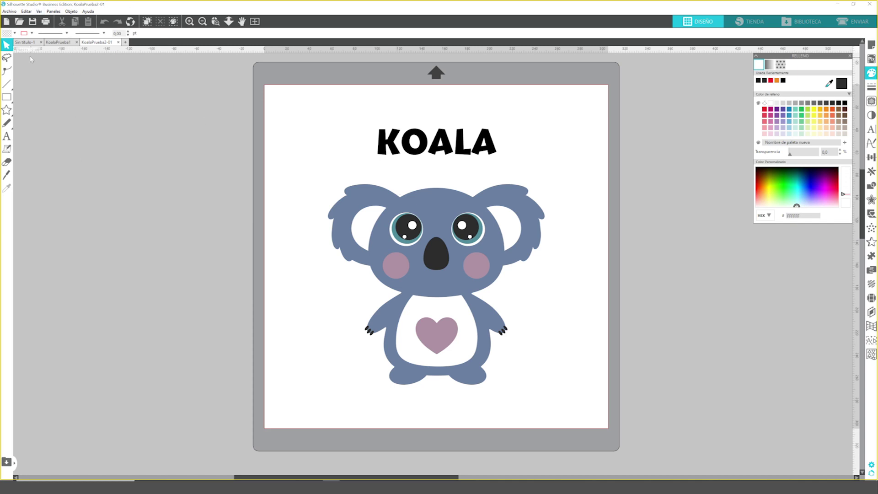
Import the Koalaprueba3 AI file into Silhouette Studio as vector shapes
{"action": "left_click", "coordinate": [19, 22]}
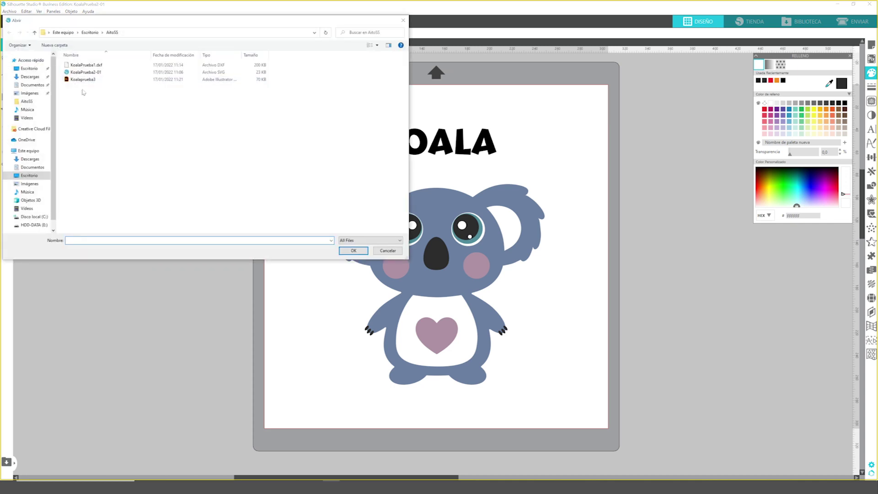
{"action": "double_click", "coordinate": [85, 80]}
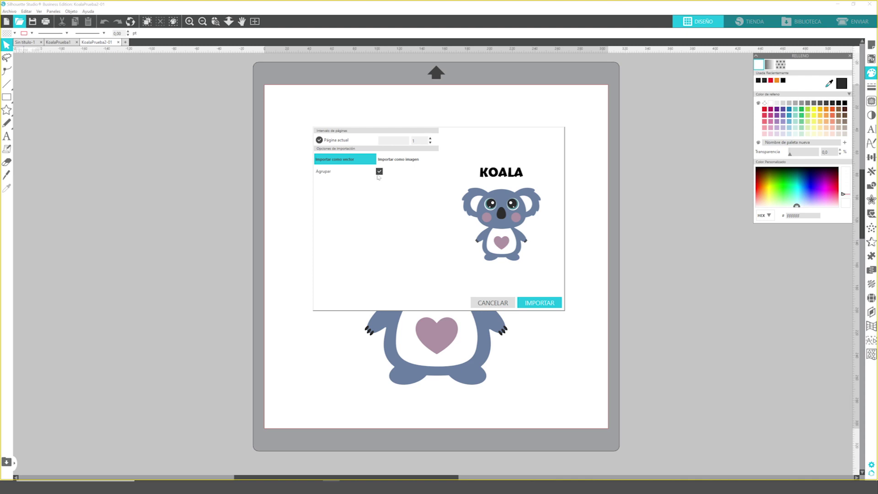
{"action": "left_click", "coordinate": [545, 304]}
{"action": "left_click", "coordinate": [376, 254]}
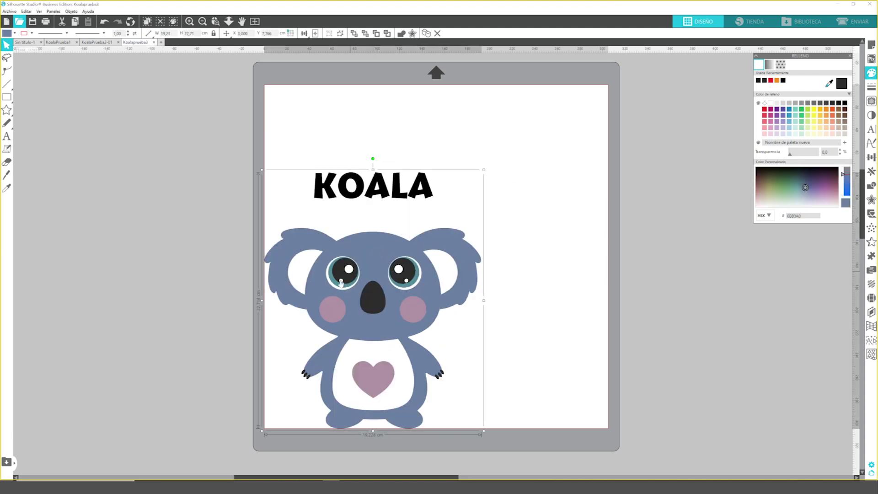
Move the koala group to the mat centre, ungroup it, and deselect everything
{"action": "left_click_drag", "start_coordinate": [340, 283], "coordinate": [433, 223]}
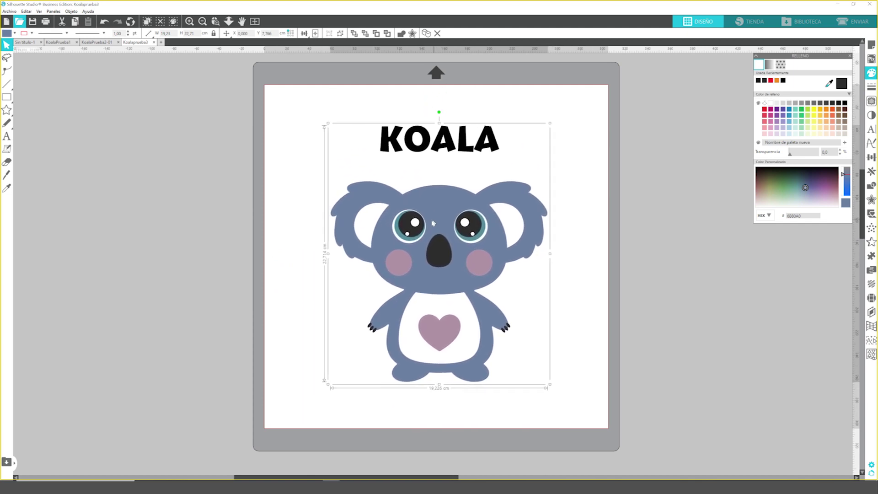
{"action": "right_click", "coordinate": [434, 224]}
{"action": "left_click", "coordinate": [453, 334]}
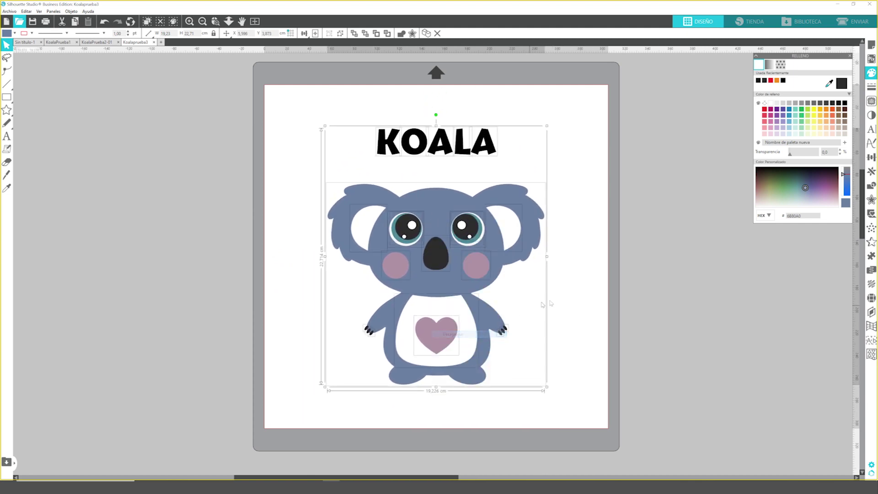
{"action": "left_click", "coordinate": [578, 254]}
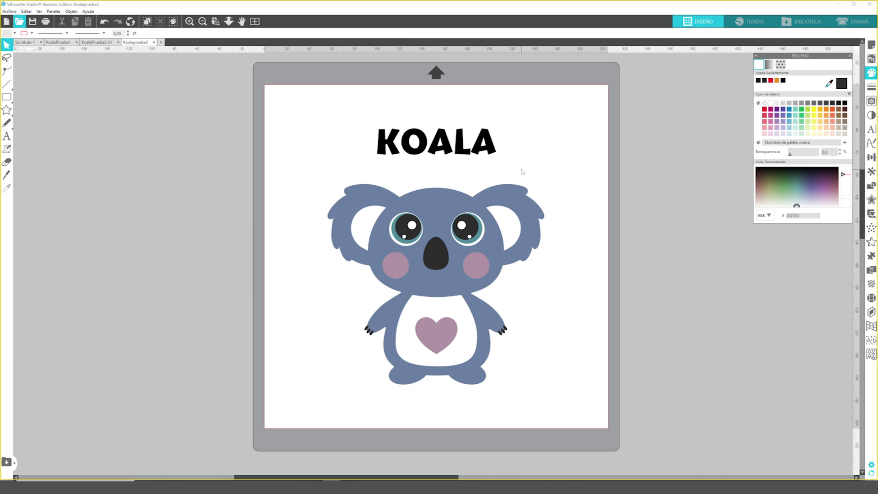